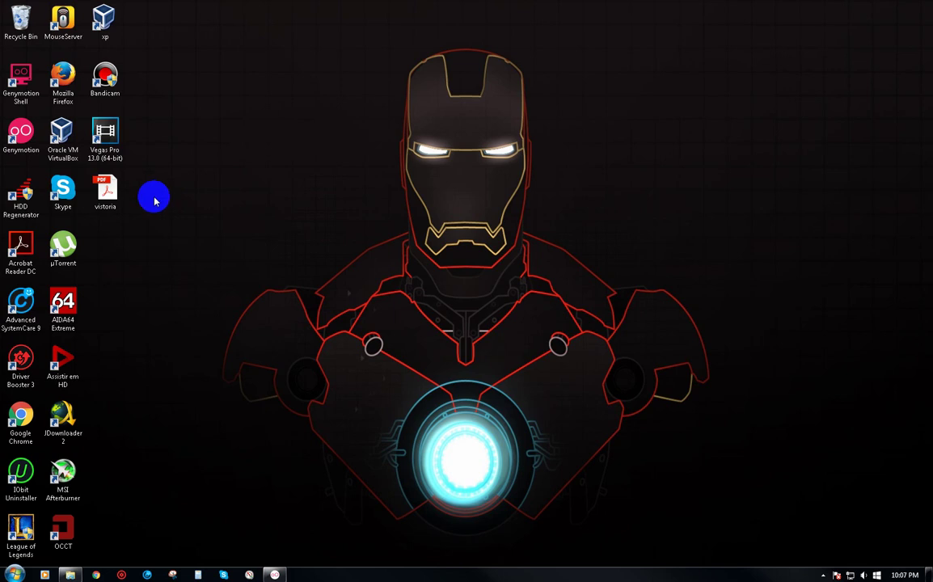
Open the properties of the vistoria PDF on the desktop and bring up the choice of its default program.
right_click(105, 191)
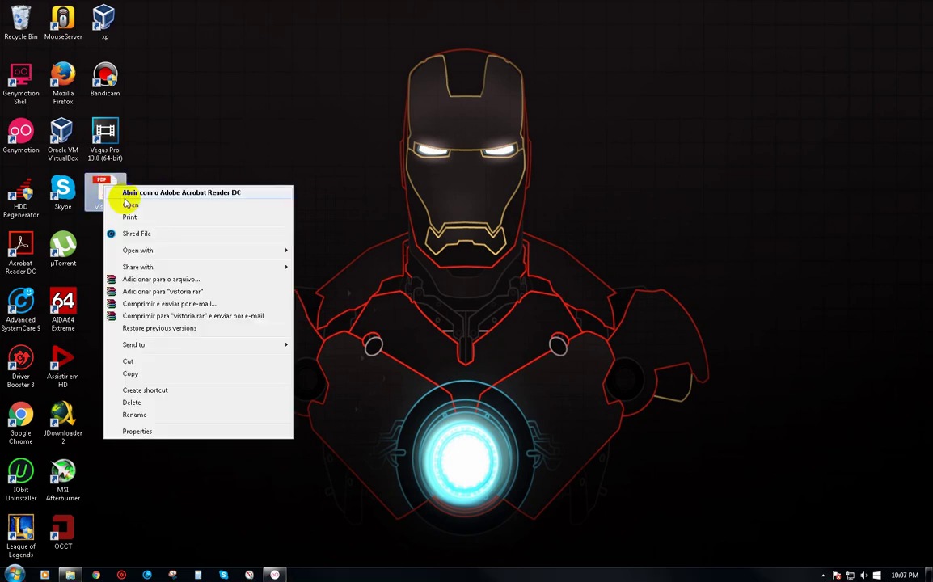
left_click(164, 435)
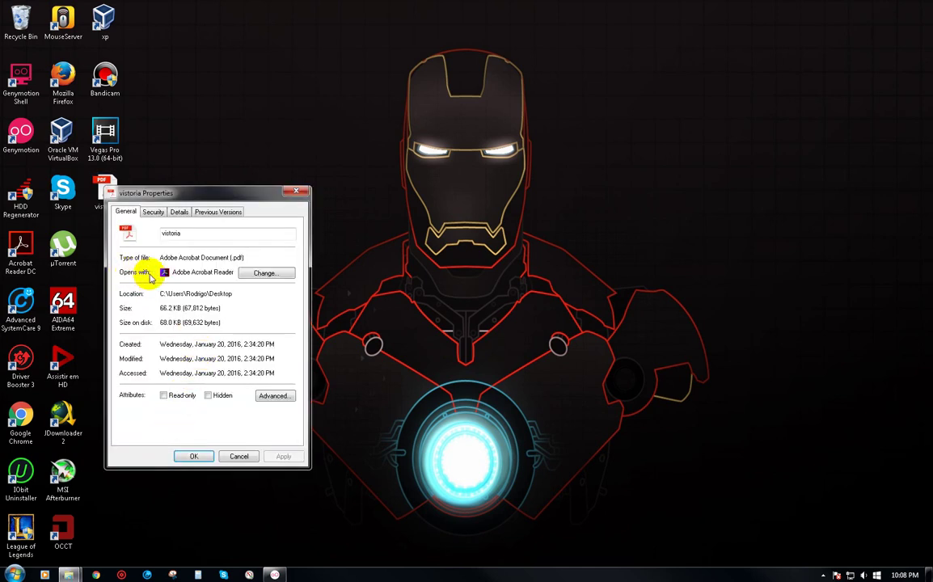
left_click(263, 273)
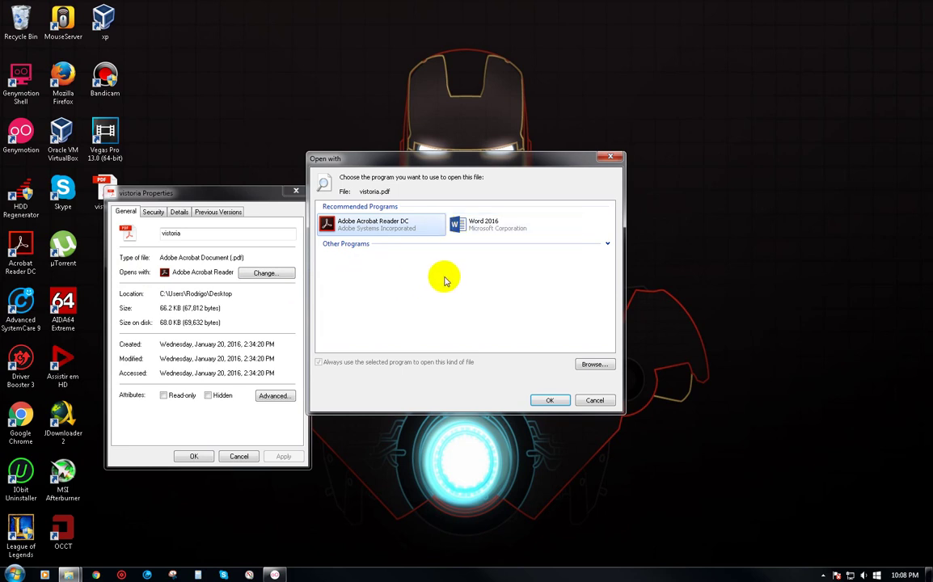
Look through the recommended and other programs offered for the PDF, including browsing the Program Files folder.
left_click(455, 224)
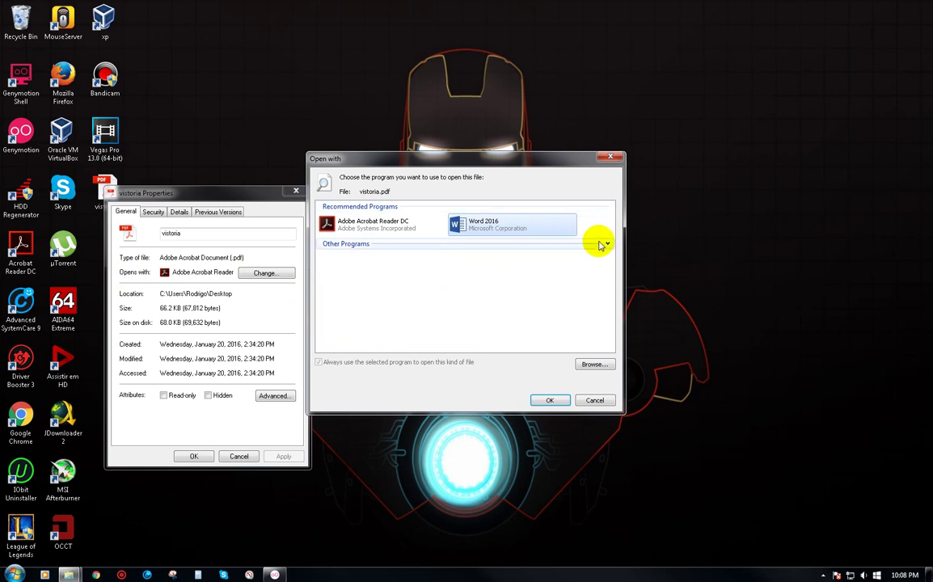
left_click(602, 243)
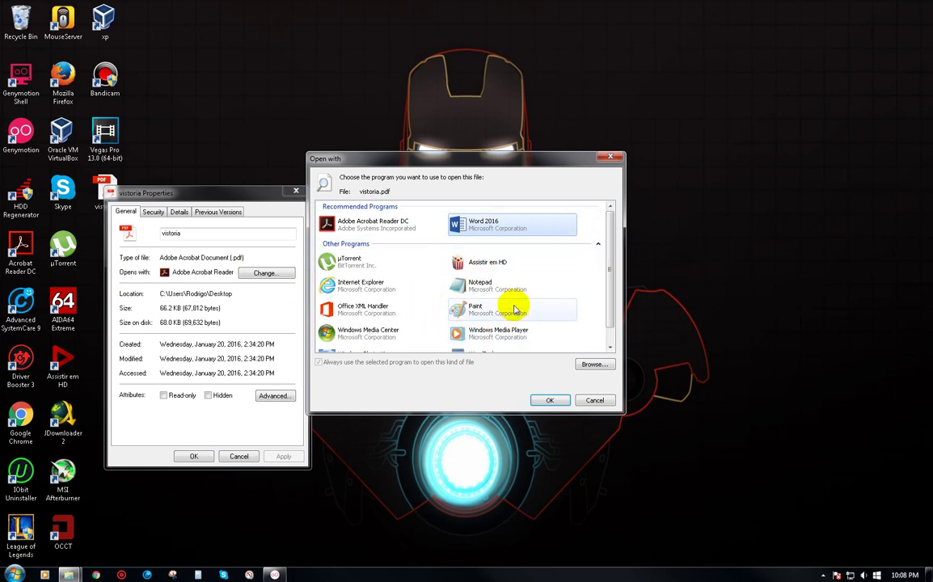
scroll(556, 325, "down", 1)
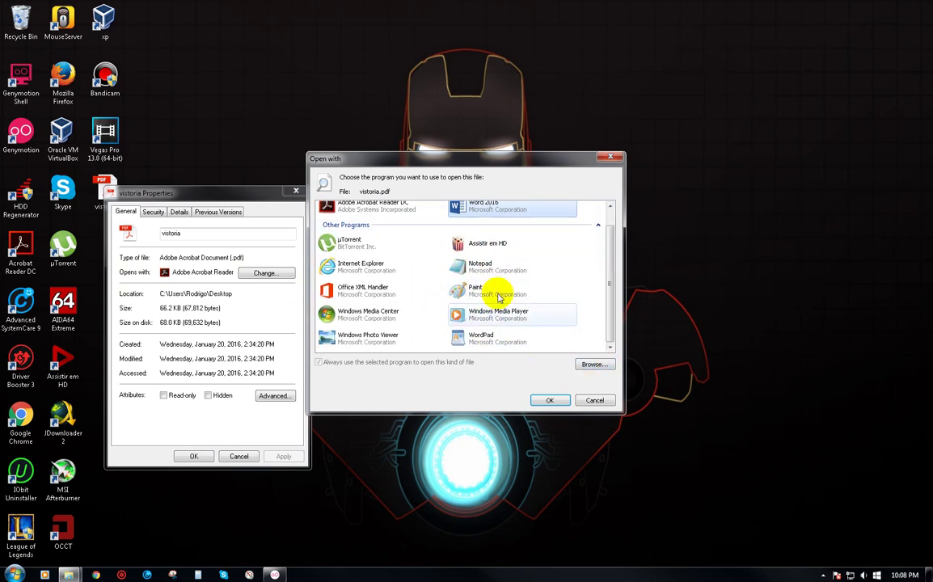
left_click(593, 364)
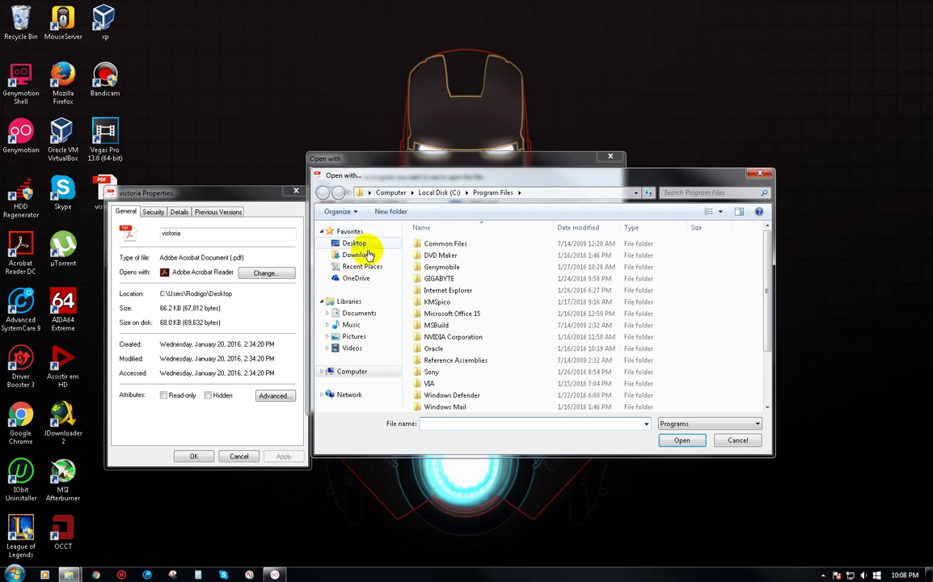
left_click(759, 173)
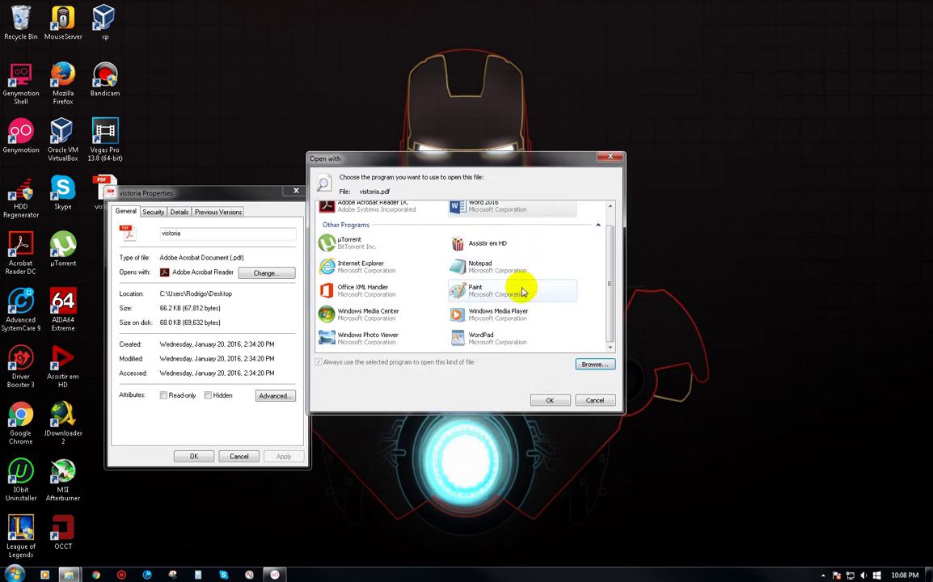
left_click_drag(608, 264, 608, 223)
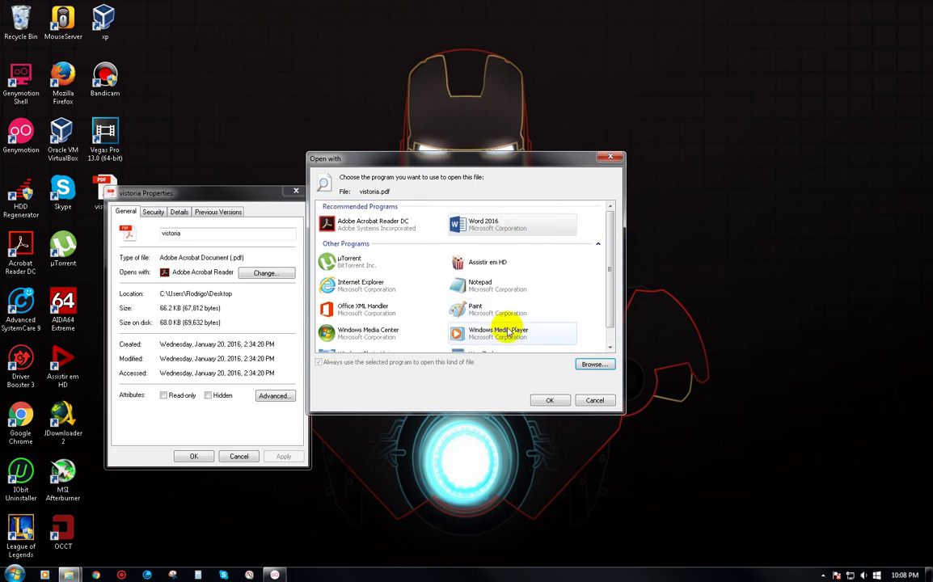
left_click(599, 243)
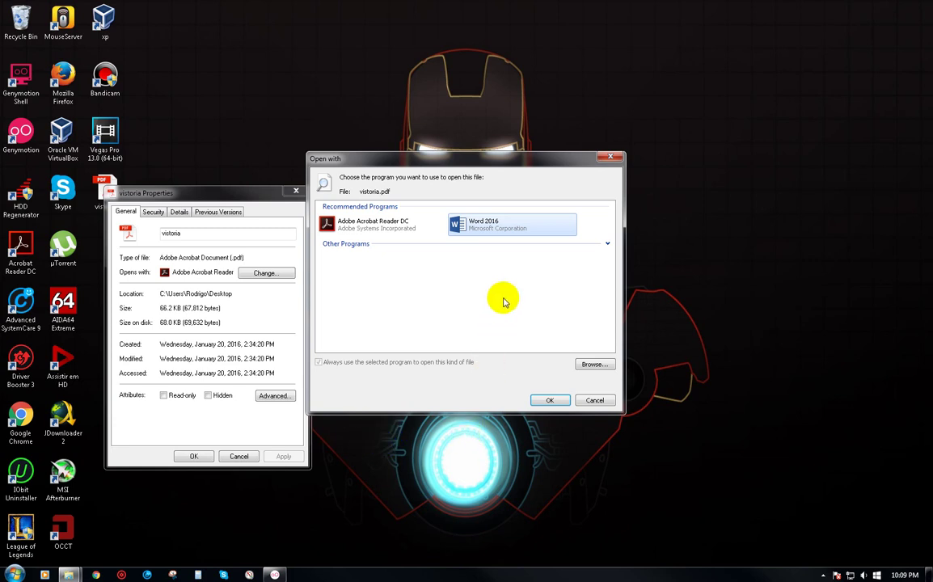
Set Adobe Acrobat Reader DC as the default program for PDF files and apply the file properties.
left_click(390, 232)
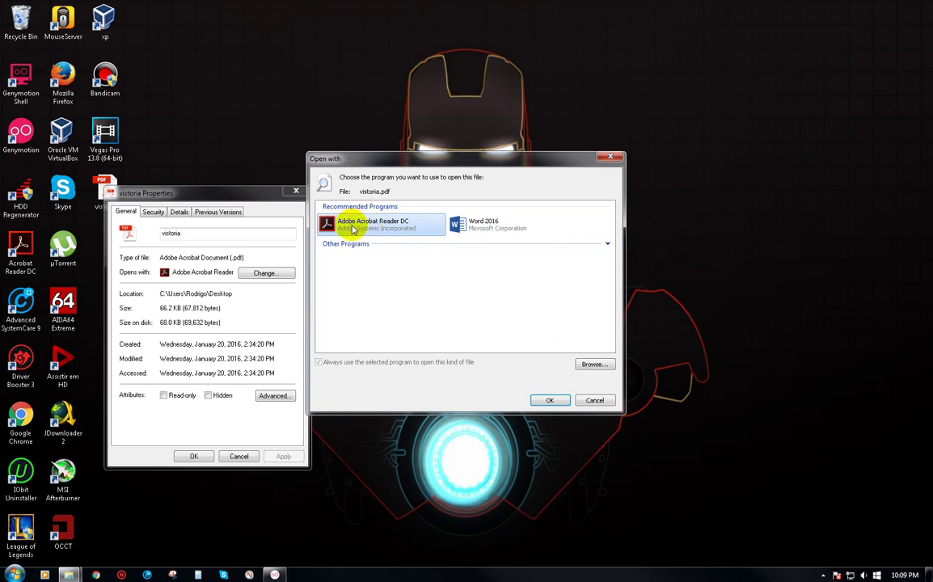
left_click(543, 400)
left_click(284, 456)
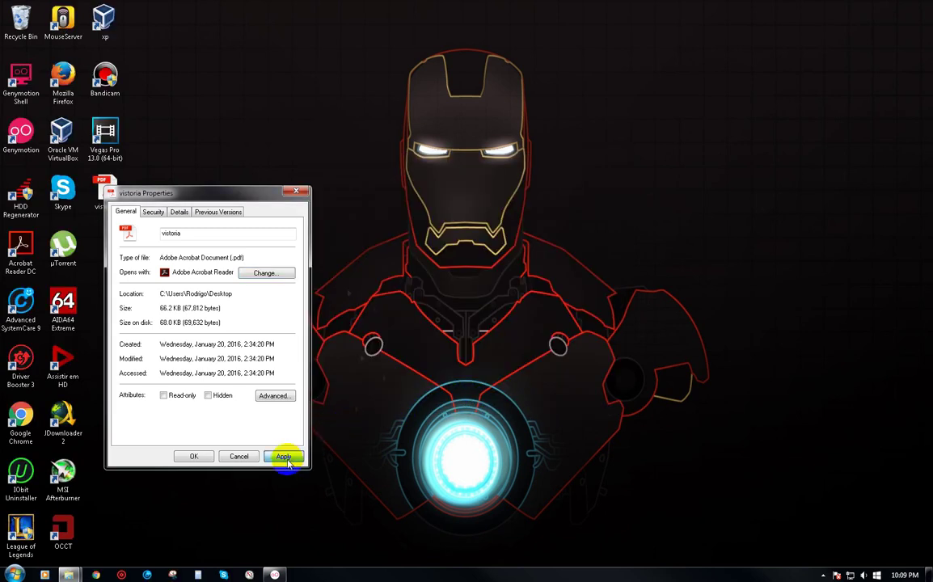
left_click(201, 458)
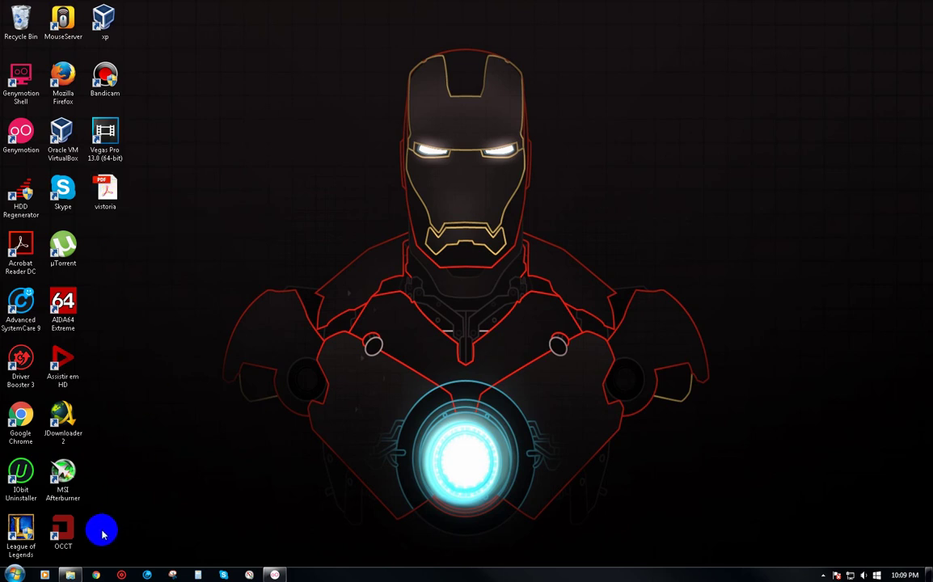
In the Musicas folder, set Windows Media Player as the default program for the Magic-No Way No MP3 through its properties.
left_click(70, 574)
left_click(329, 305)
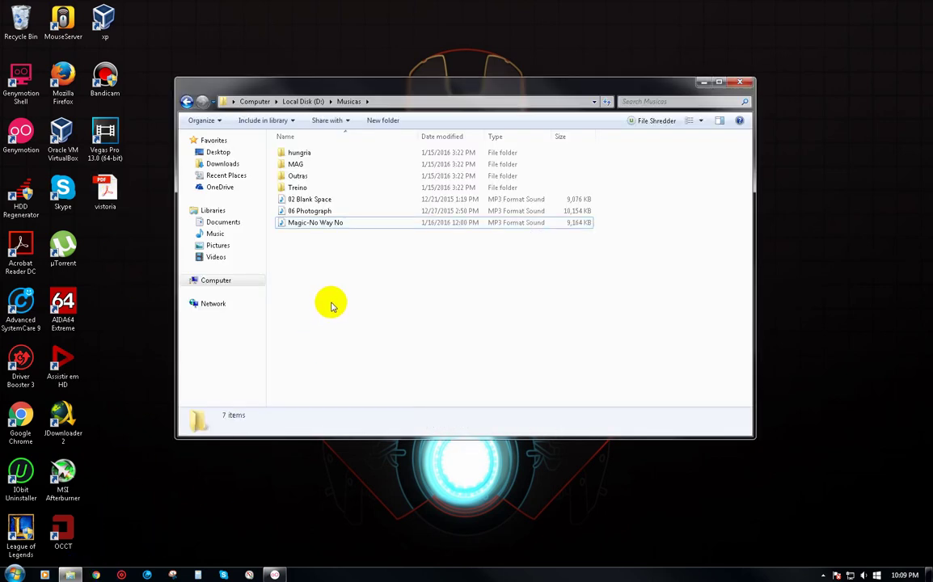
left_click(315, 225)
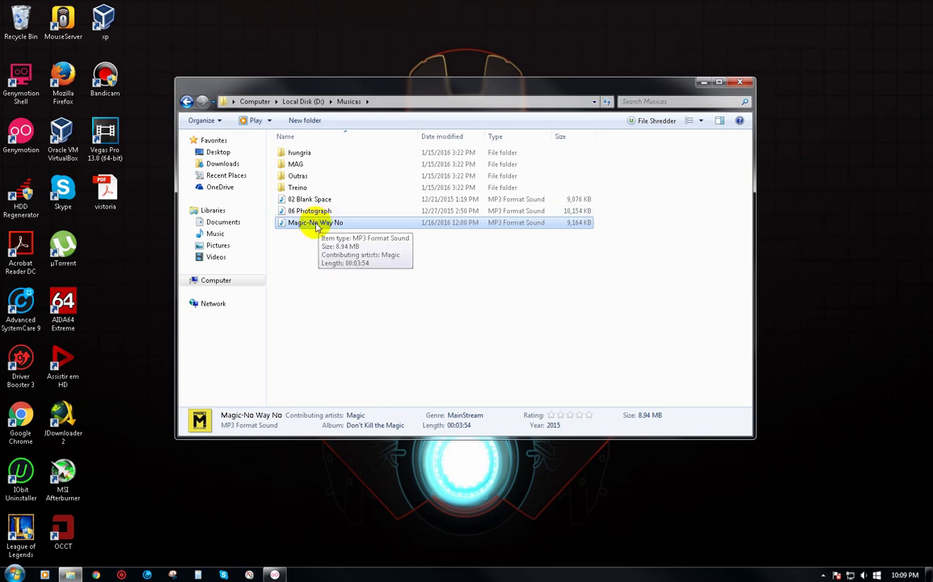
right_click(314, 225)
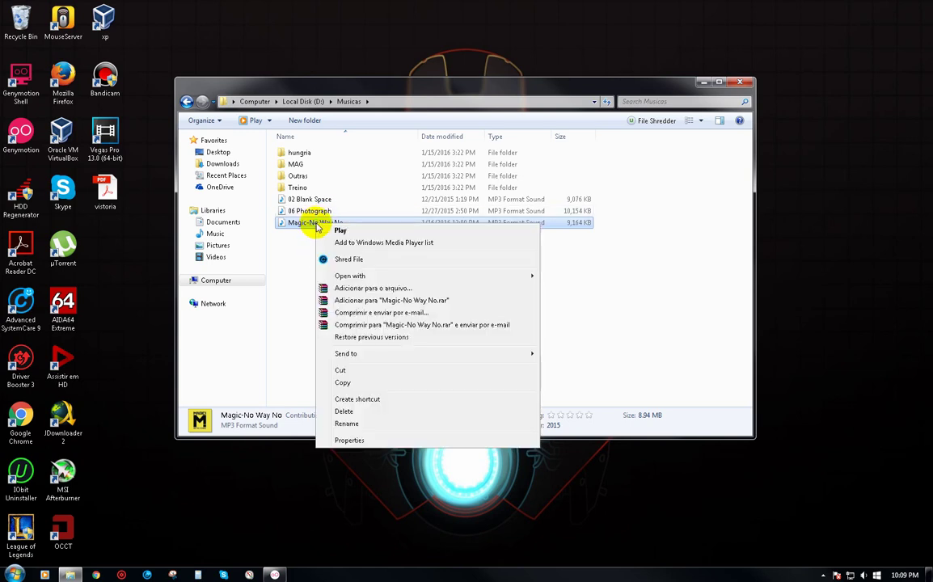
left_click(380, 443)
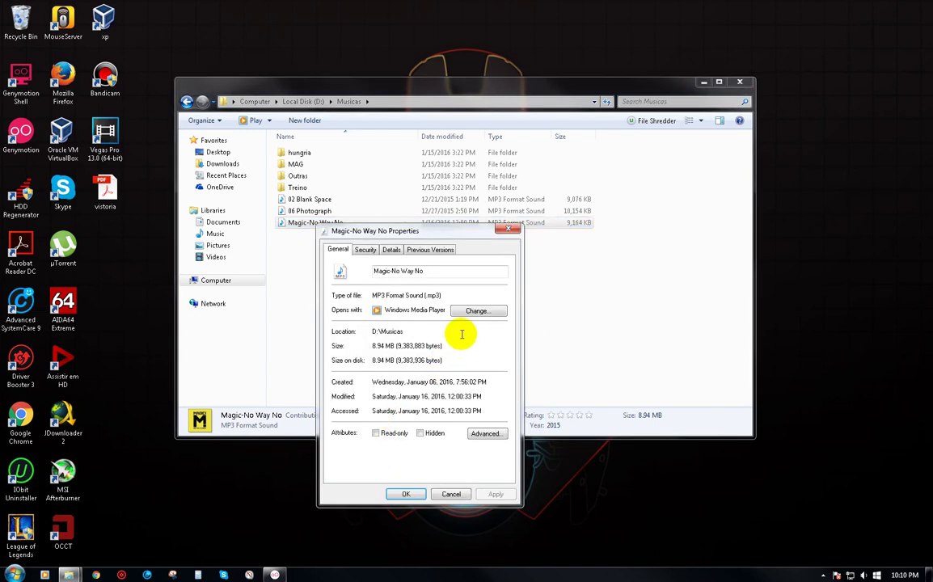
left_click(477, 313)
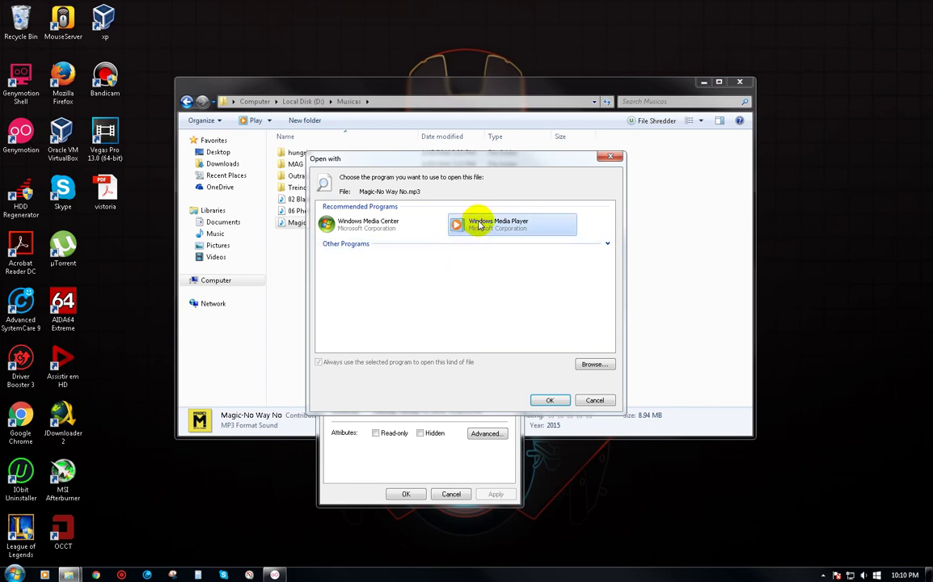
left_click(549, 400)
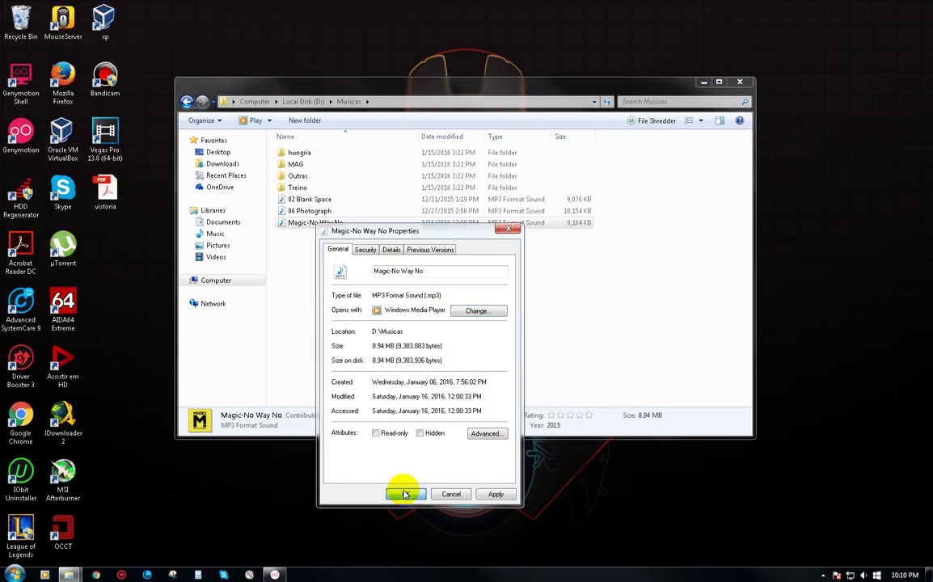
left_click(405, 494)
left_click(370, 327)
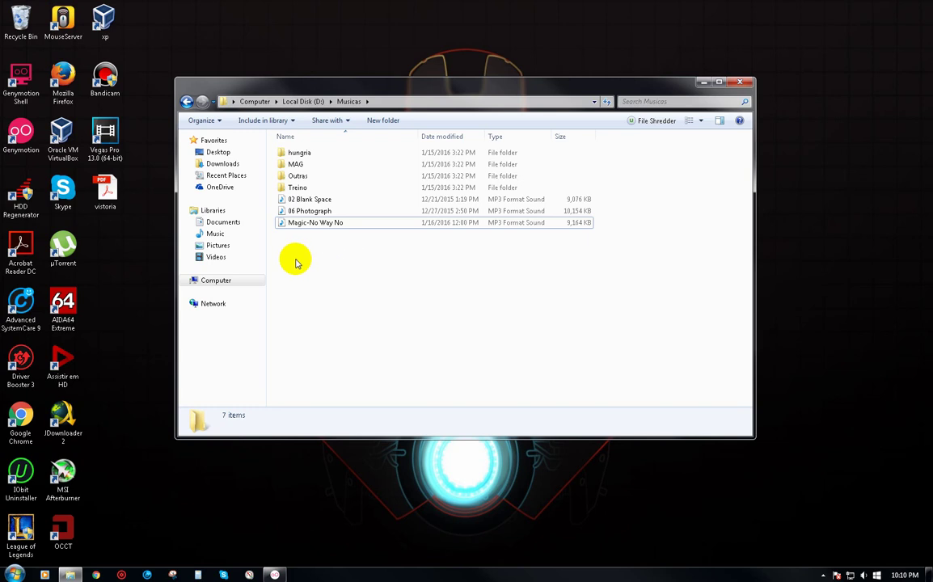
left_click_drag(294, 249, 511, 306)
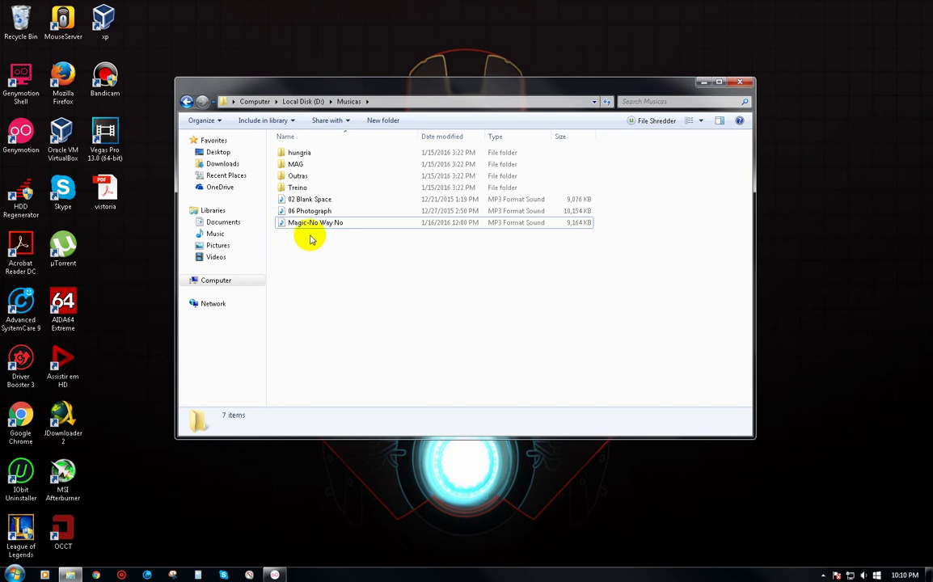
left_click(315, 226)
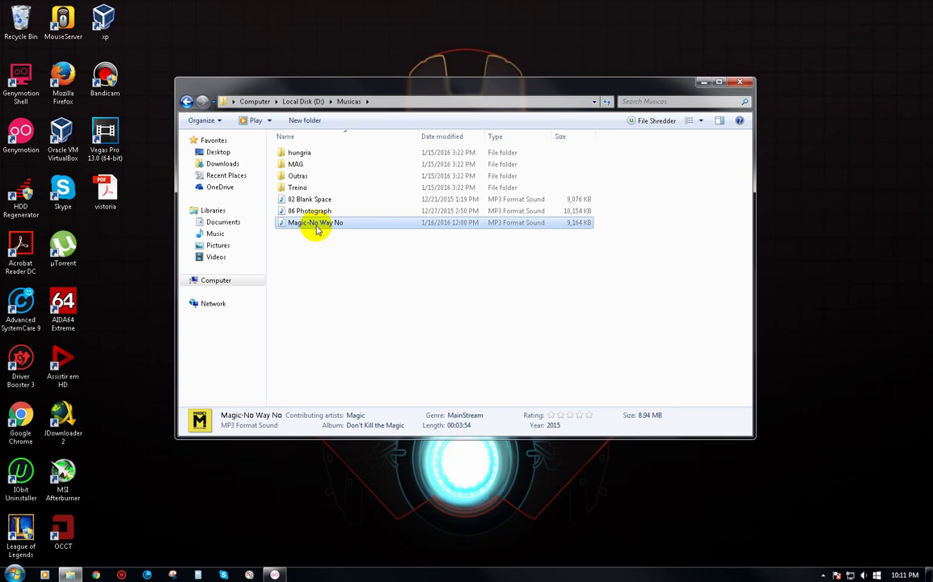
left_click_drag(320, 249, 344, 201)
left_click(431, 224)
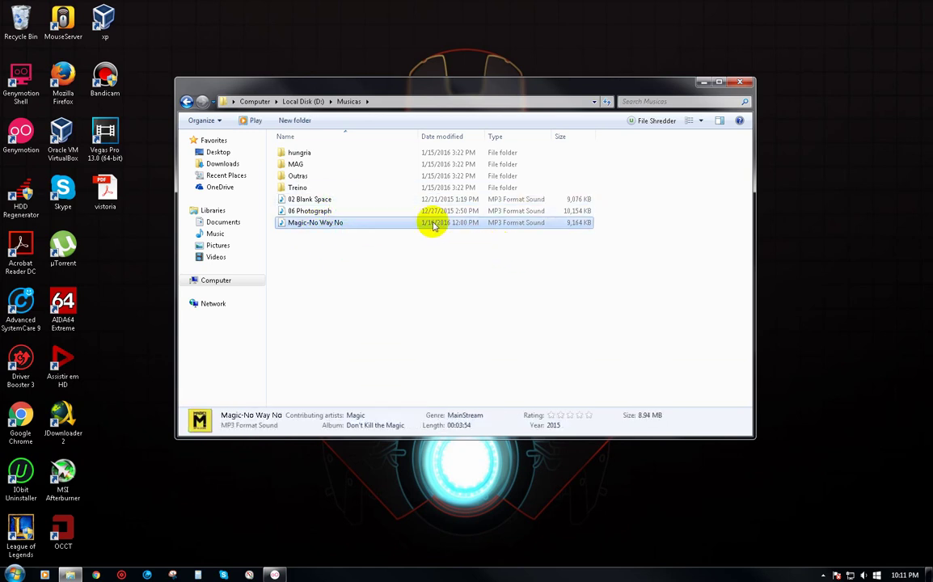
left_click(360, 211)
left_click(372, 202)
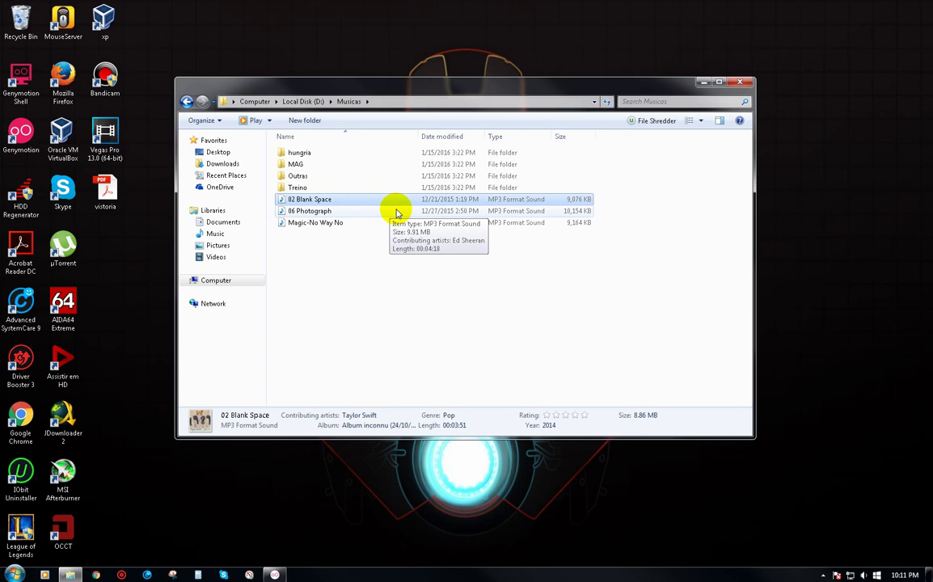
Go up to Local Disk (D:), view the 105426hdjeee8aeuhedehe JPEG with its current default program, and close the viewer.
key("BackSpace")
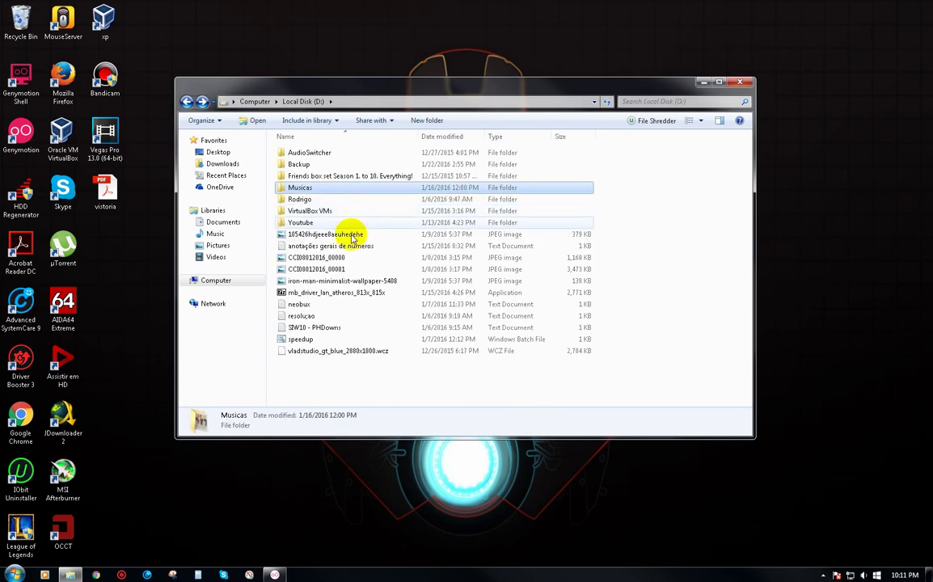
double_click(339, 234)
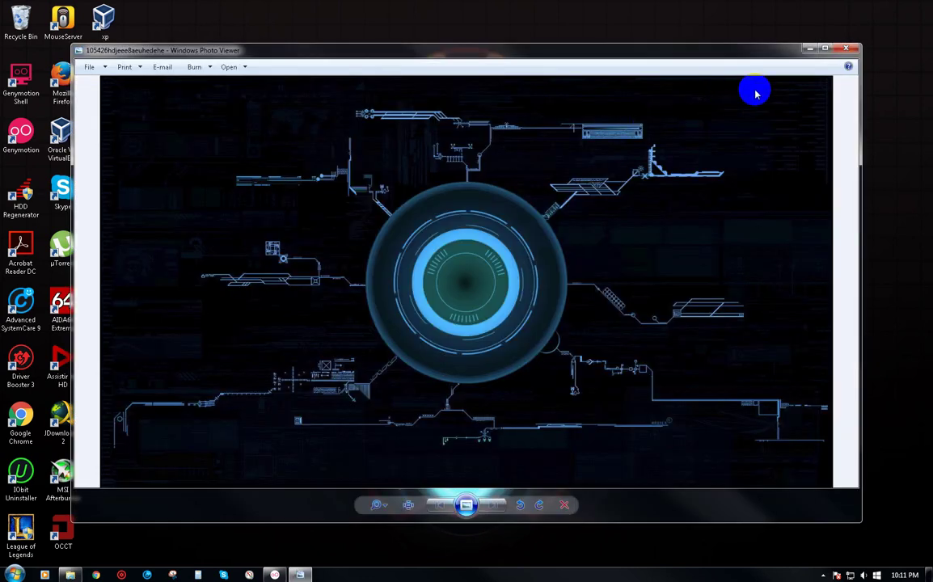
left_click(846, 46)
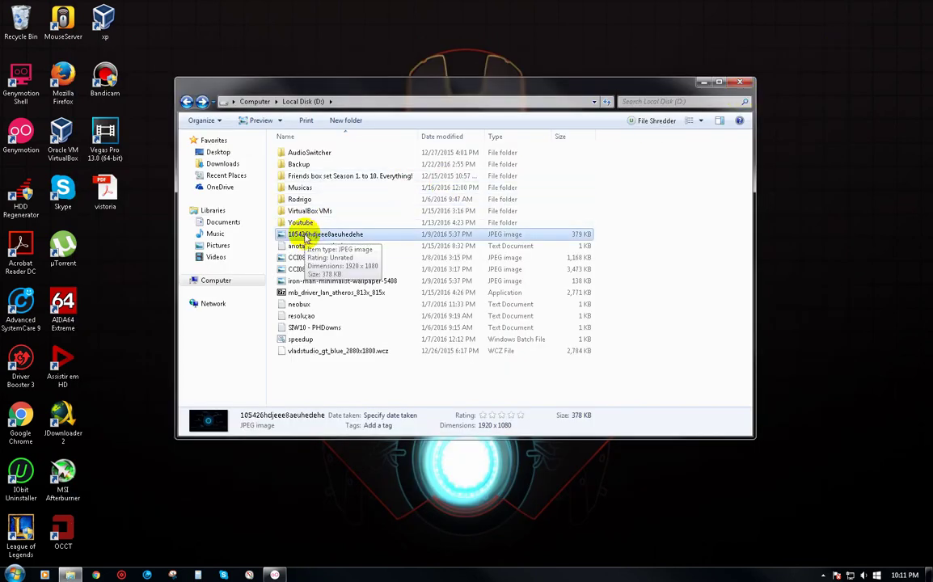
Set Paint as the default program for the 105426hdjeee8aeuhedehe JPEG and close the image's Paint window.
right_click(305, 236)
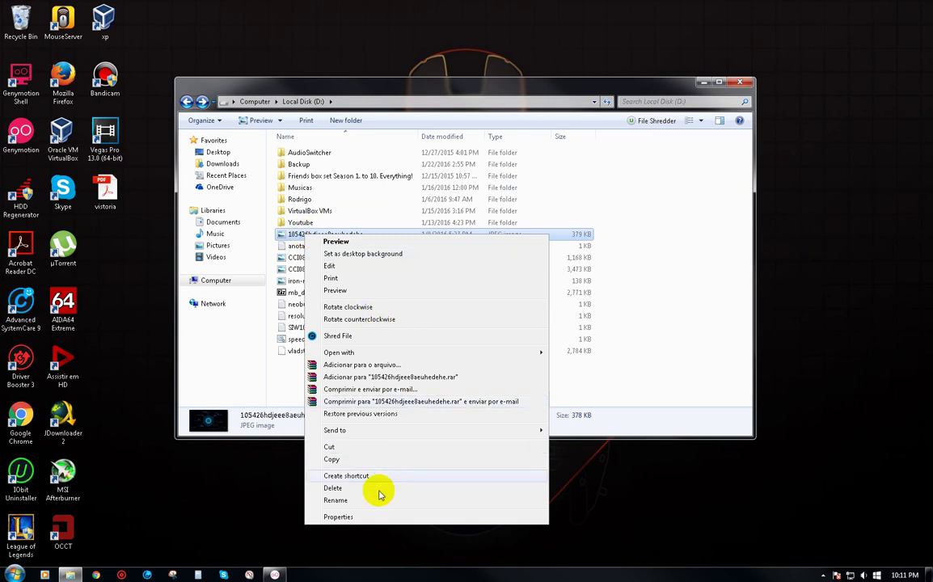
left_click(355, 517)
left_click(462, 323)
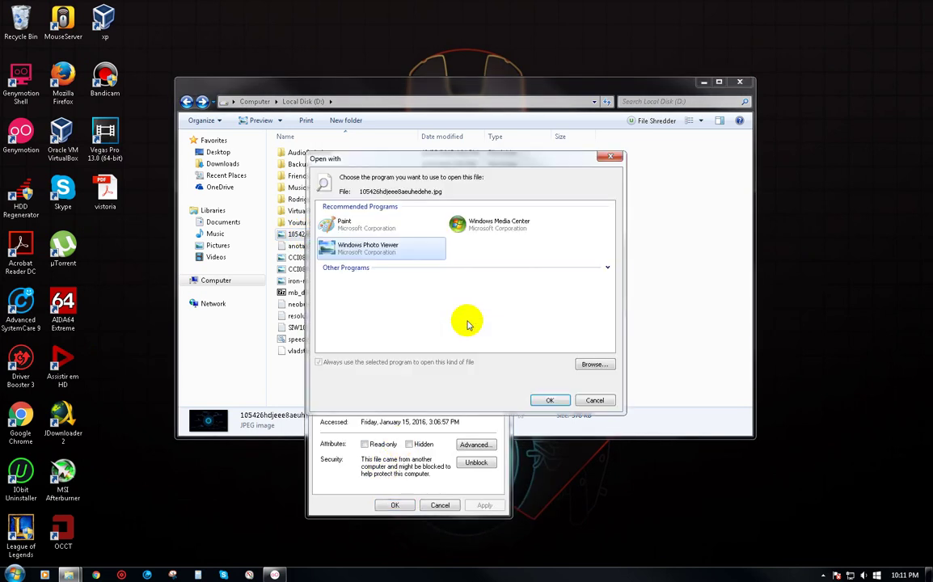
left_click(388, 228)
left_click(549, 400)
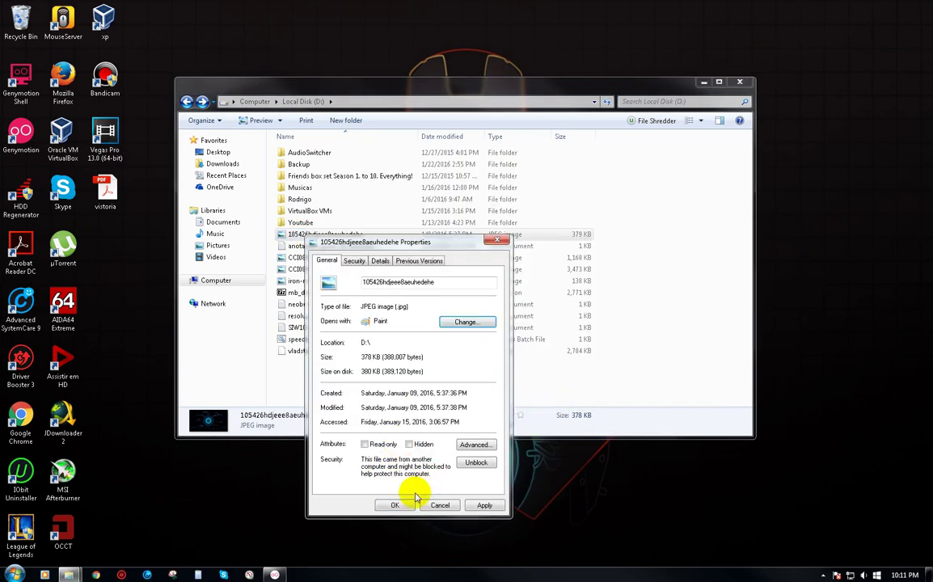
left_click(395, 505)
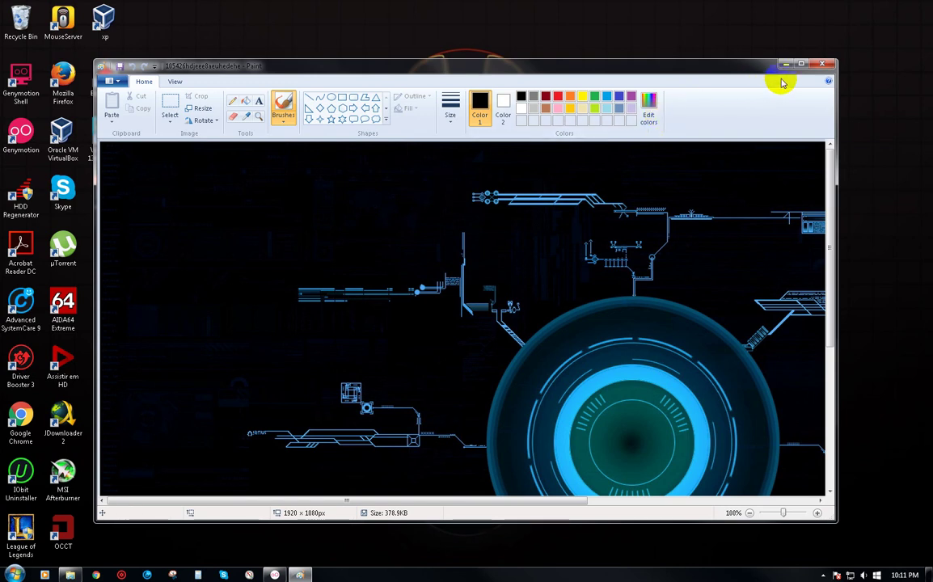
left_click(820, 63)
Set Windows Photo Viewer as the default program for the 105426hdjeee8aeuhedehe JPEG through its properties.
right_click(340, 236)
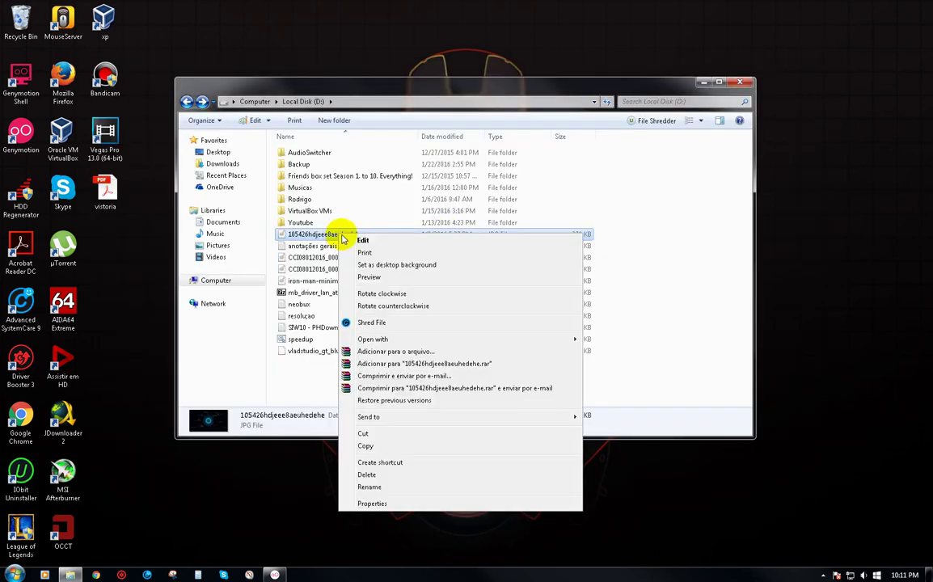
left_click(397, 503)
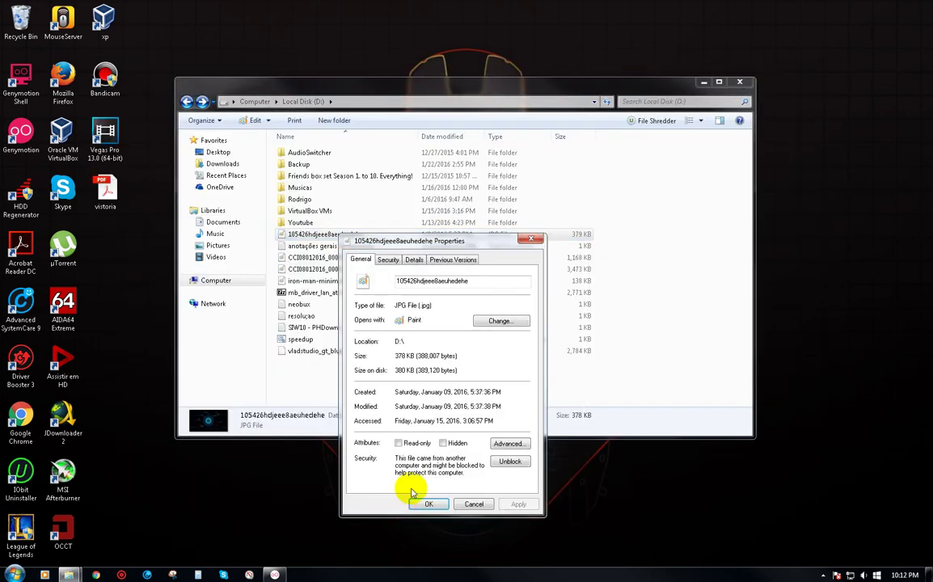
left_click(465, 320)
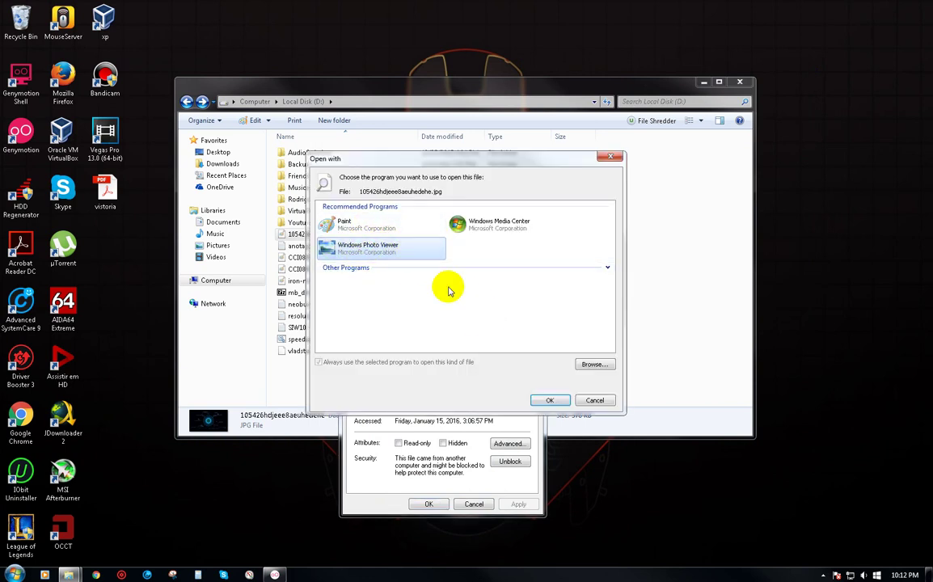
left_click(549, 401)
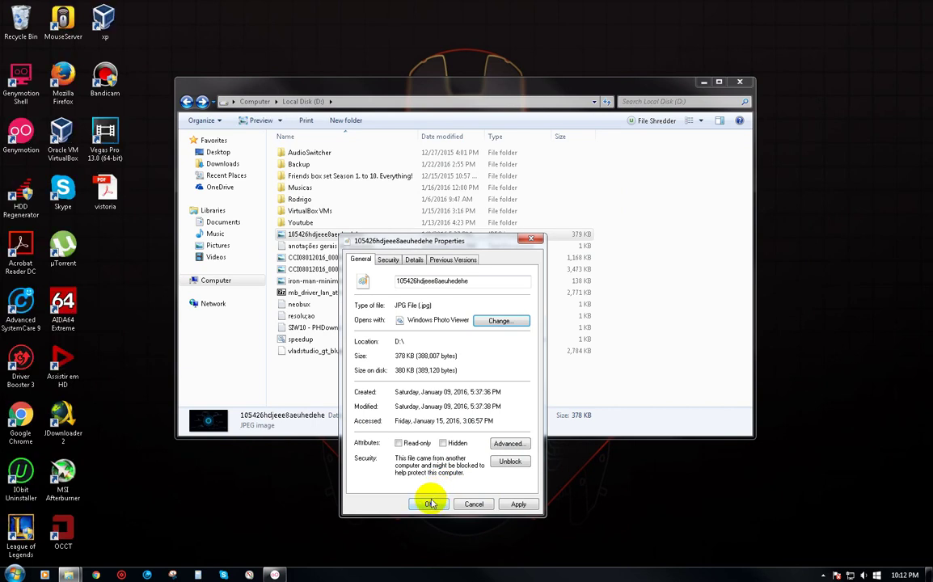
left_click(428, 503)
key("Down")
key("Down")
key("Down")
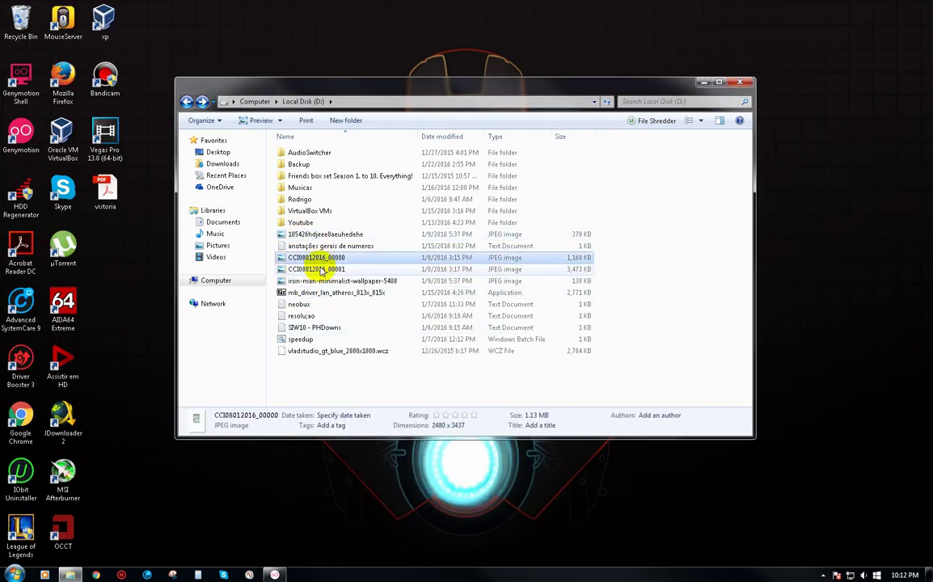
key("Up")
key("Up")
key("Up")
key("Up")
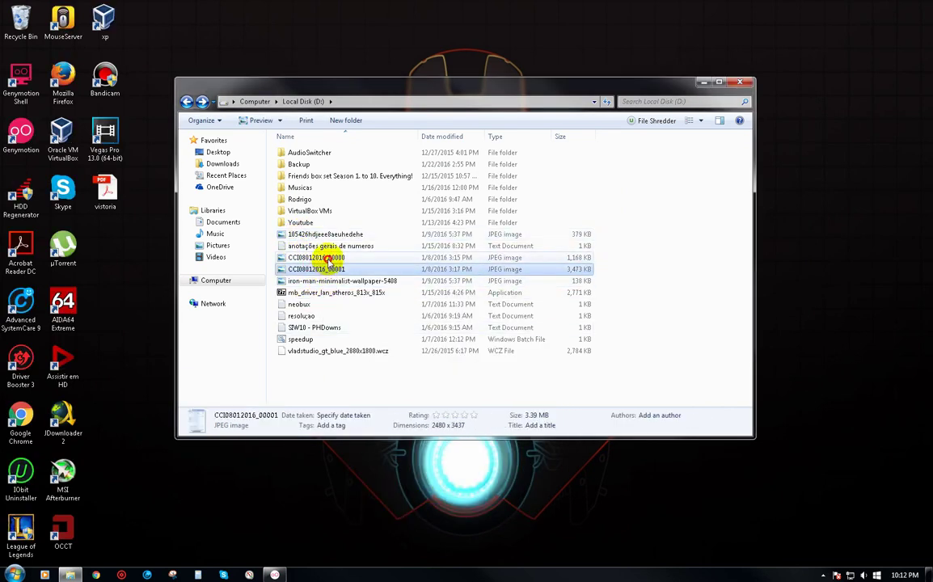